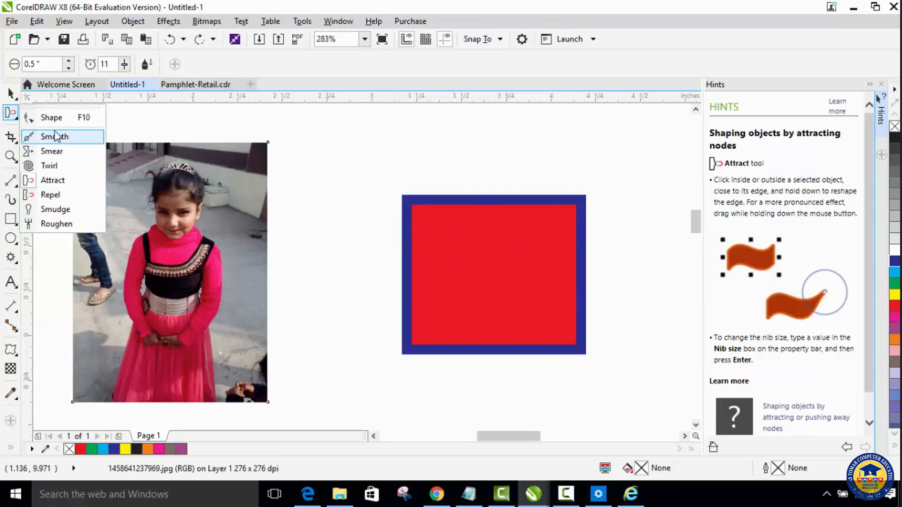
Choose the Attract tool and set its nib size to 0.51 inches
click(46, 180)
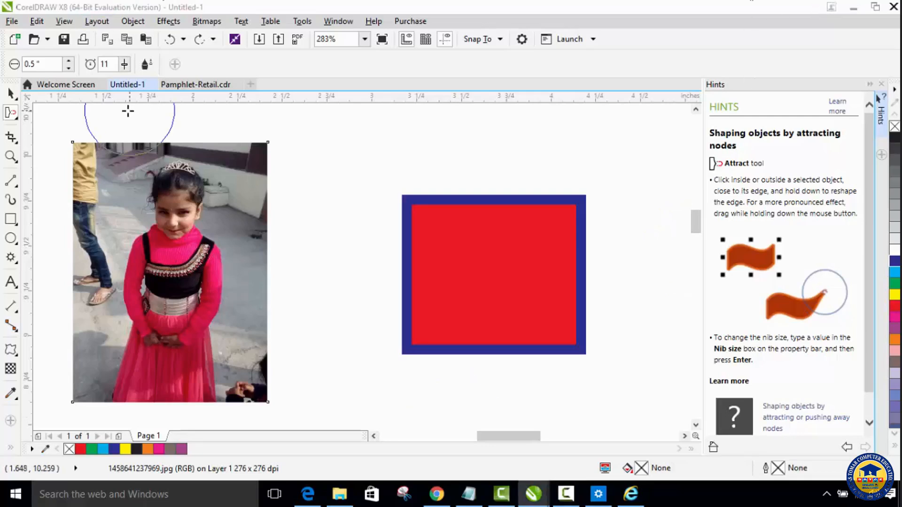
click(11, 116)
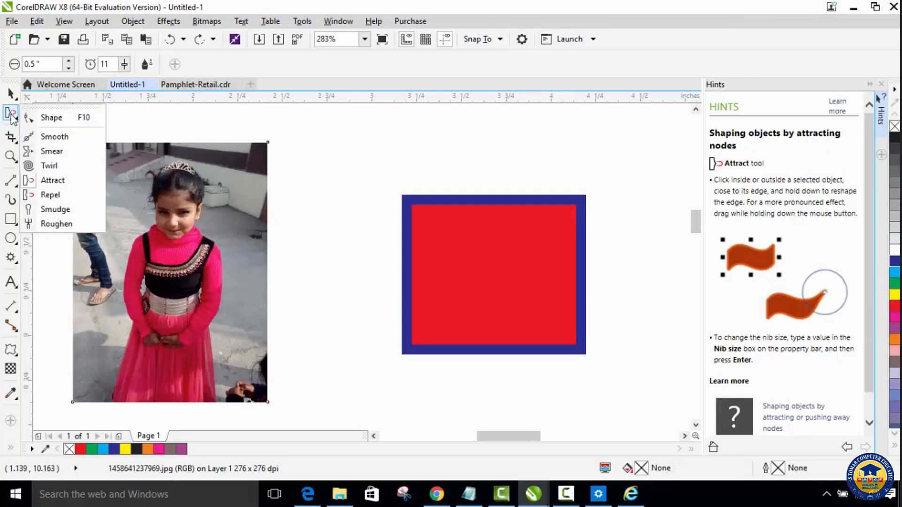
click(52, 180)
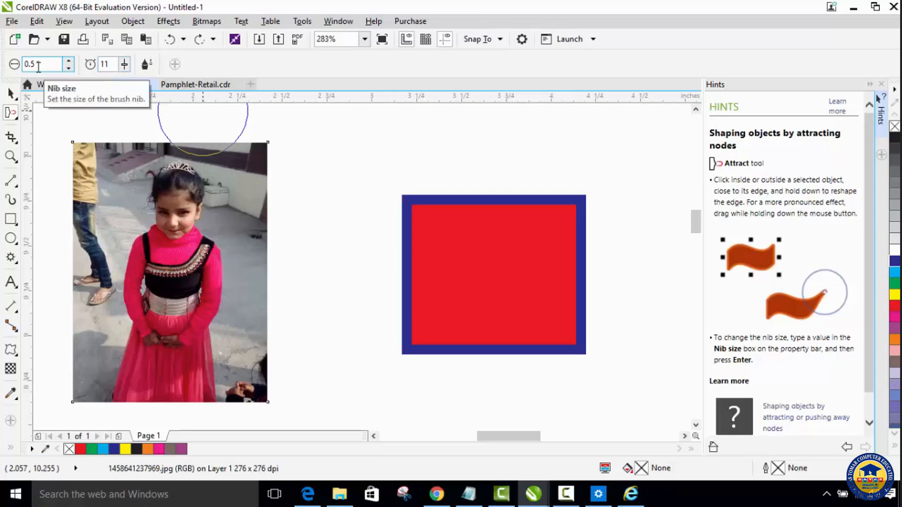
click(68, 61)
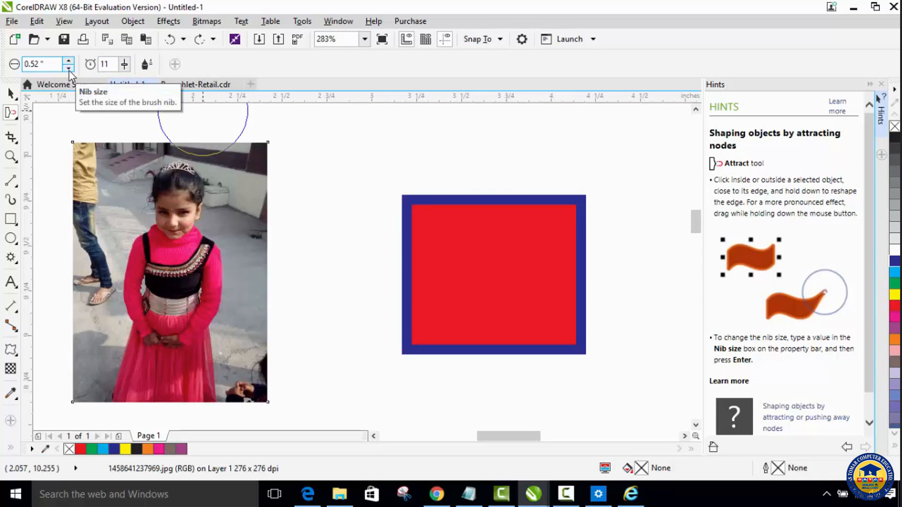
click(69, 69)
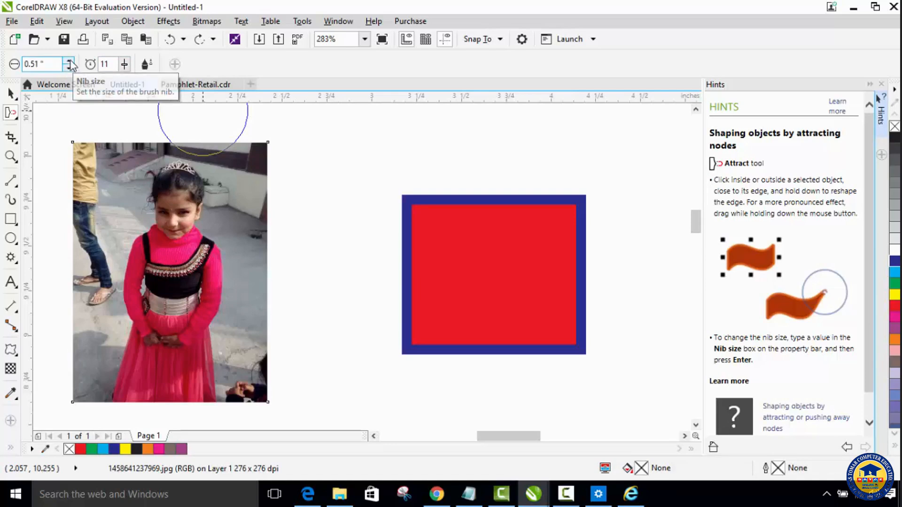
click(69, 61)
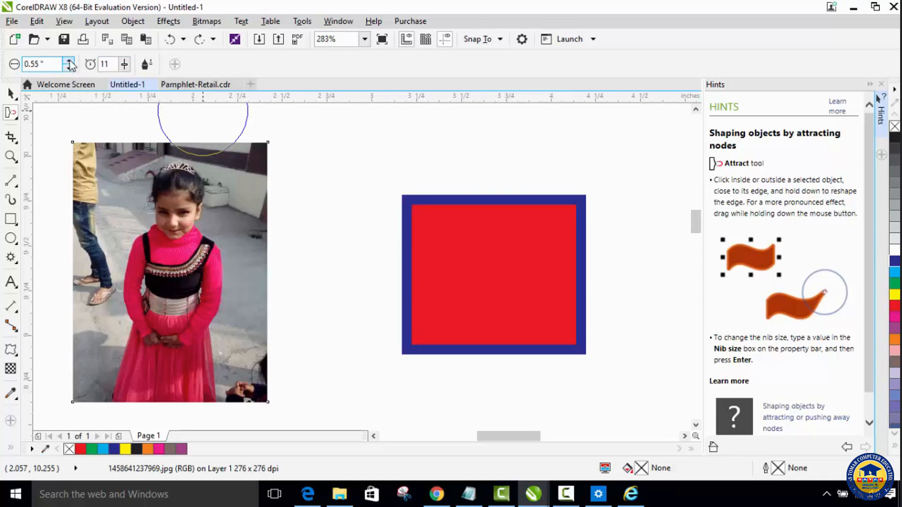
click(68, 69)
click(69, 68)
click(69, 69)
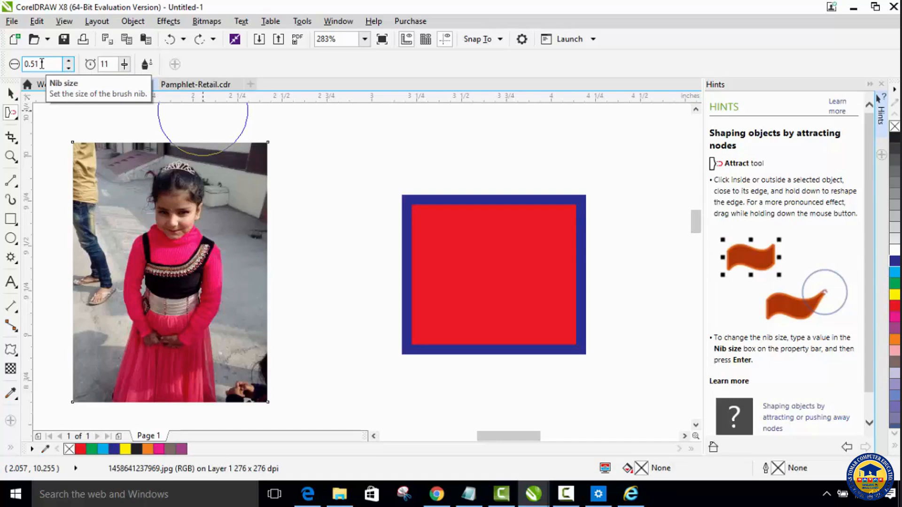
key(Return)
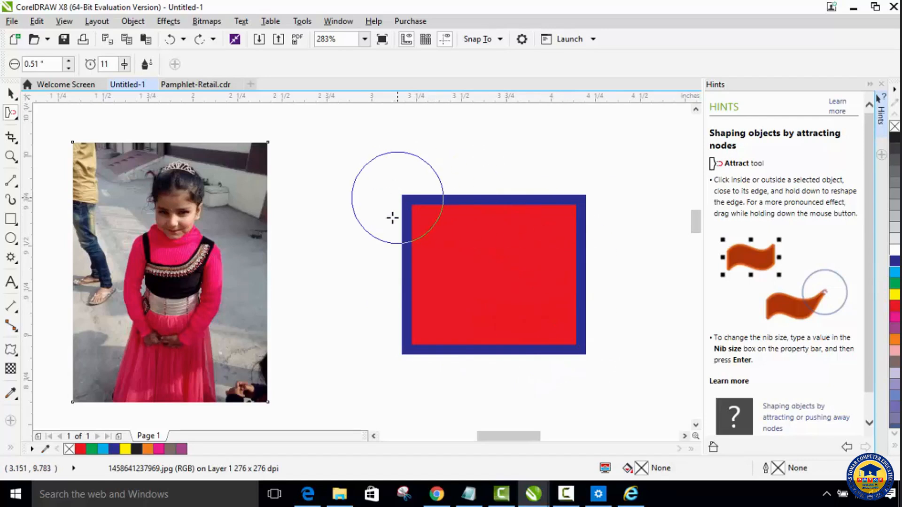
Select the red rectangle with the blue outline and pull its left and right edges inward with the Attract tool
drag(372, 174, 349, 140)
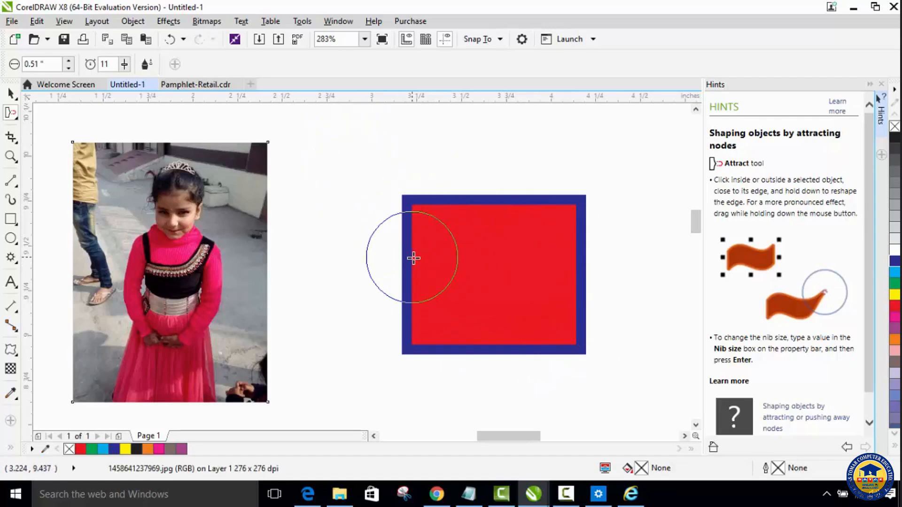
mouse_move(471, 266)
mouse_down()
mouse_move(383, 254)
mouse_move(294, 180)
mouse_up()
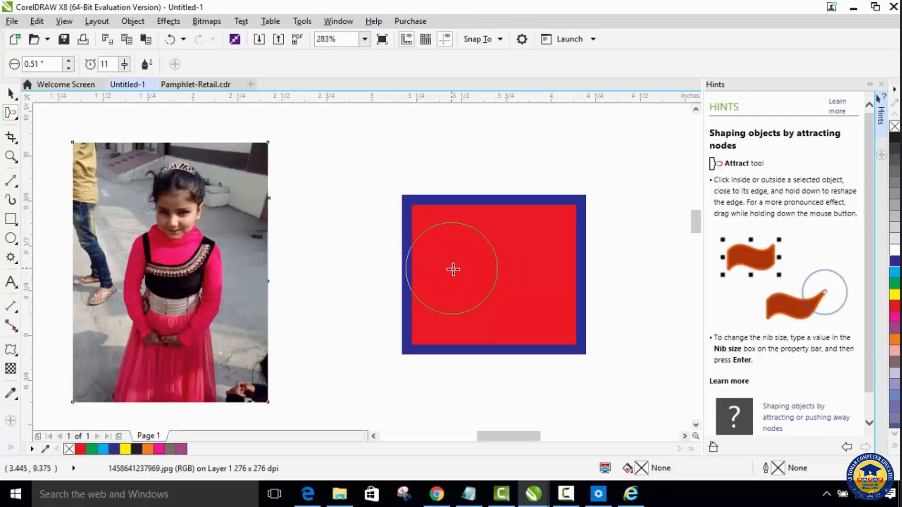
click(465, 269)
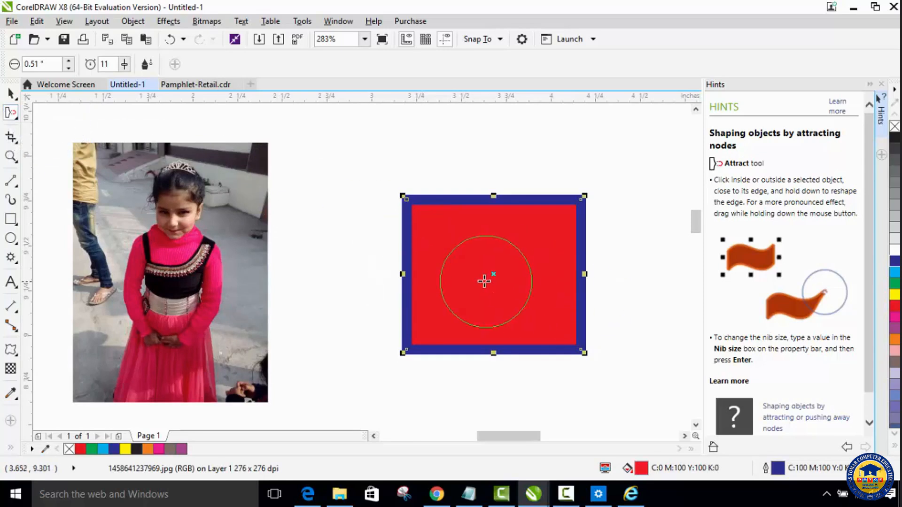
click(11, 95)
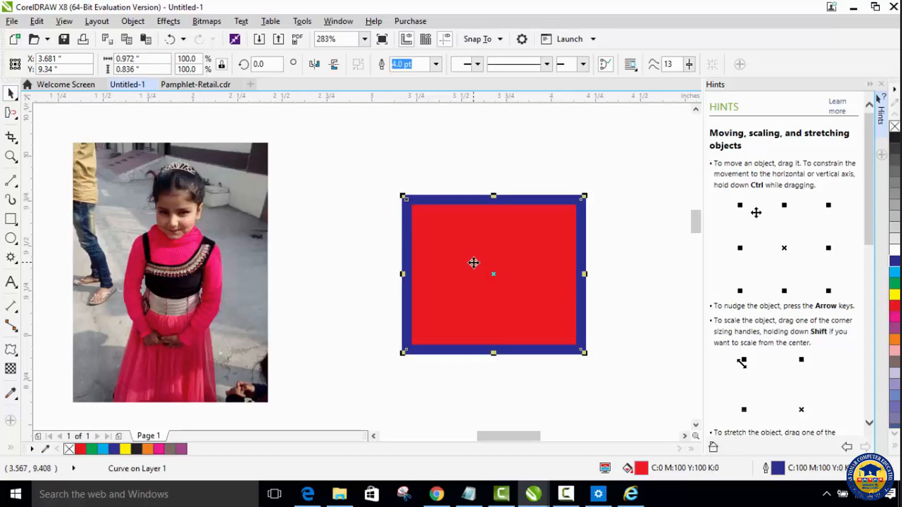
click(10, 114)
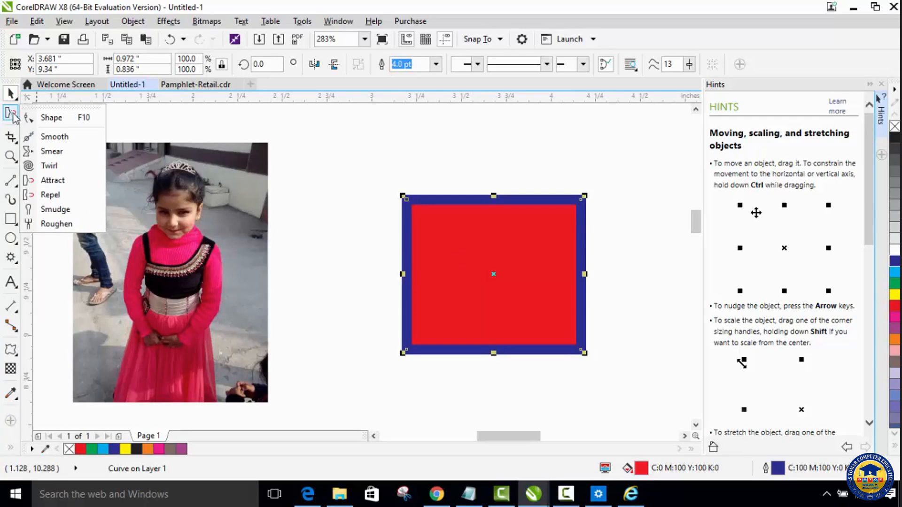
click(47, 180)
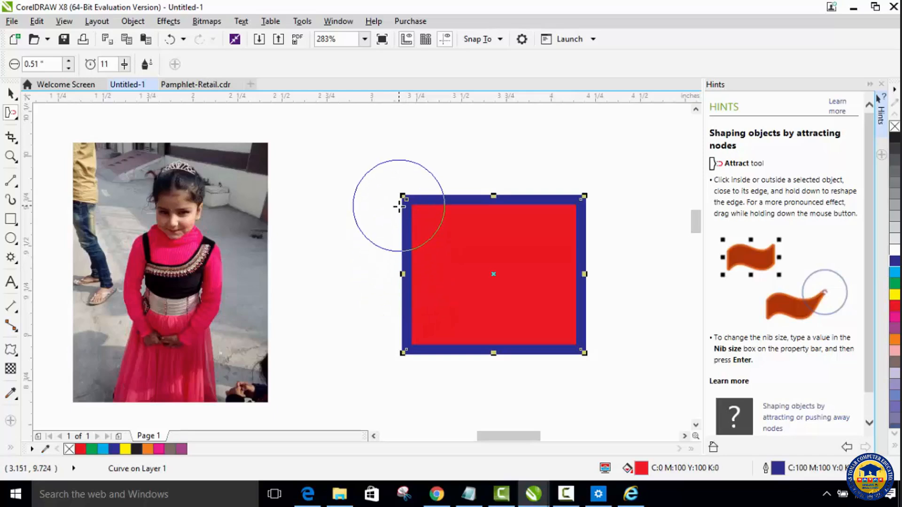
drag(402, 248, 464, 249)
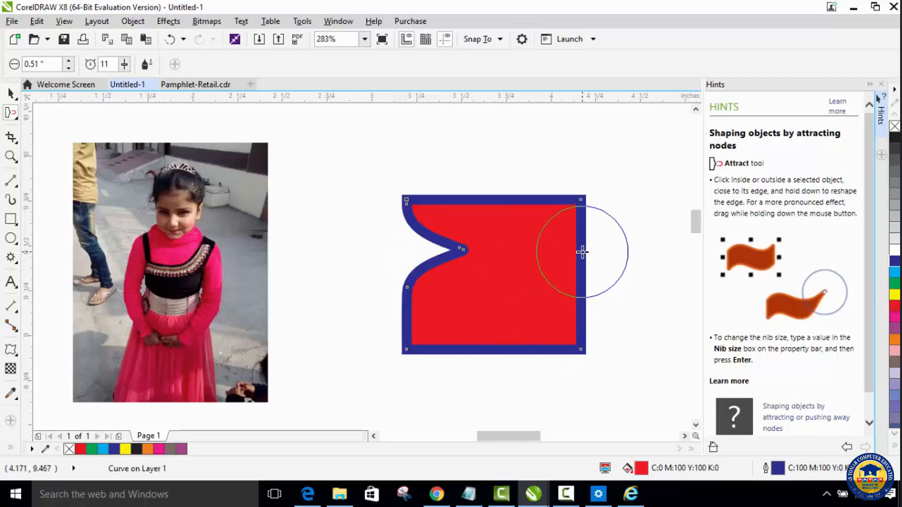
drag(582, 248, 515, 254)
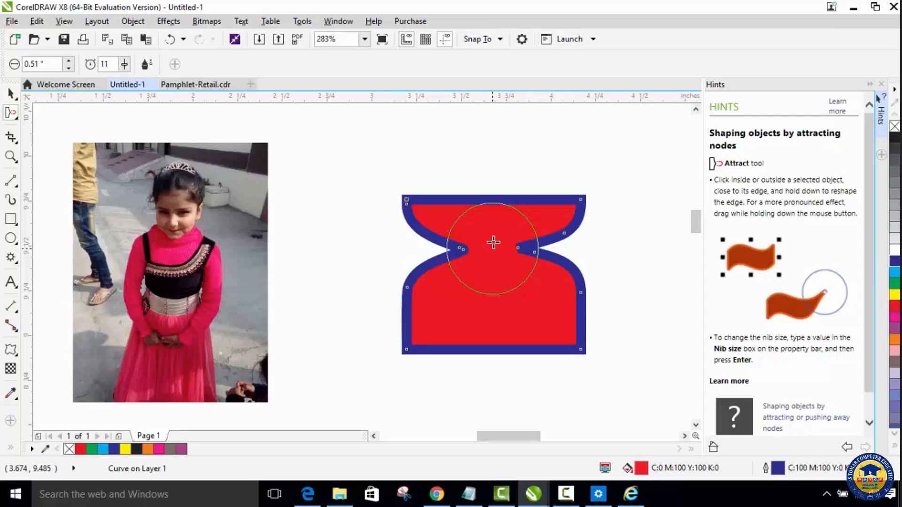
Pull the red shape's top edge up into a central peak and its bottom edge downward into waves using Attract
drag(492, 221, 489, 155)
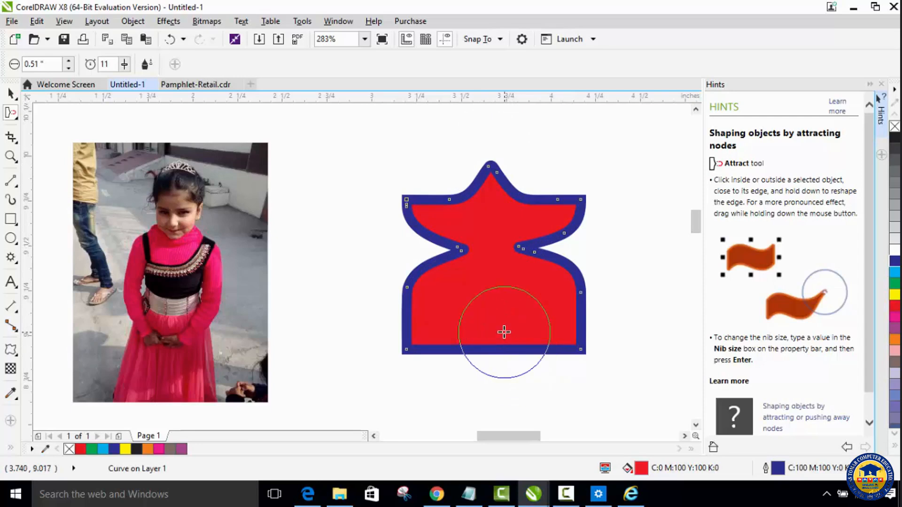
drag(493, 324, 495, 377)
mouse_move(490, 340)
mouse_down()
mouse_move(493, 309)
mouse_move(494, 359)
mouse_up()
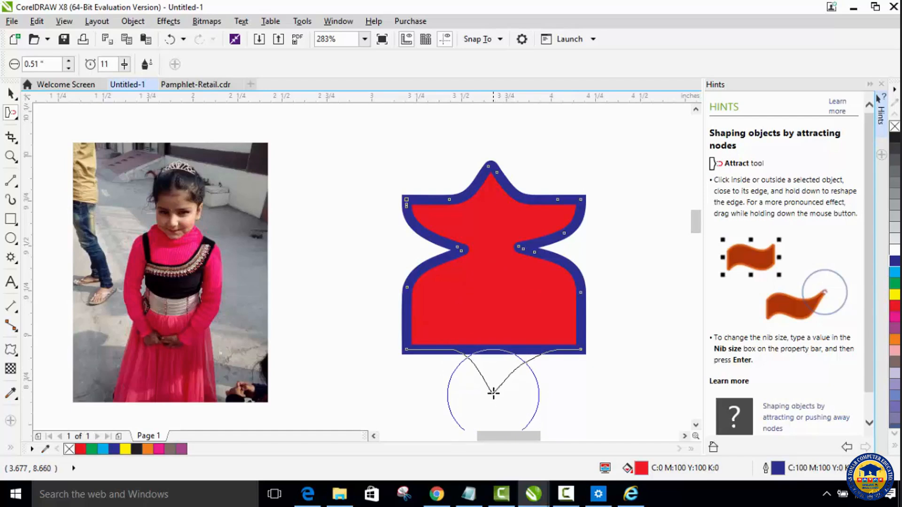
mouse_move(522, 373)
mouse_down()
mouse_move(473, 380)
mouse_move(486, 390)
mouse_move(518, 388)
mouse_move(522, 372)
mouse_move(504, 389)
mouse_move(486, 388)
mouse_move(478, 375)
mouse_move(478, 390)
mouse_move(508, 394)
mouse_move(519, 384)
mouse_move(502, 382)
mouse_move(497, 335)
mouse_move(473, 354)
mouse_move(470, 390)
mouse_move(456, 369)
mouse_up()
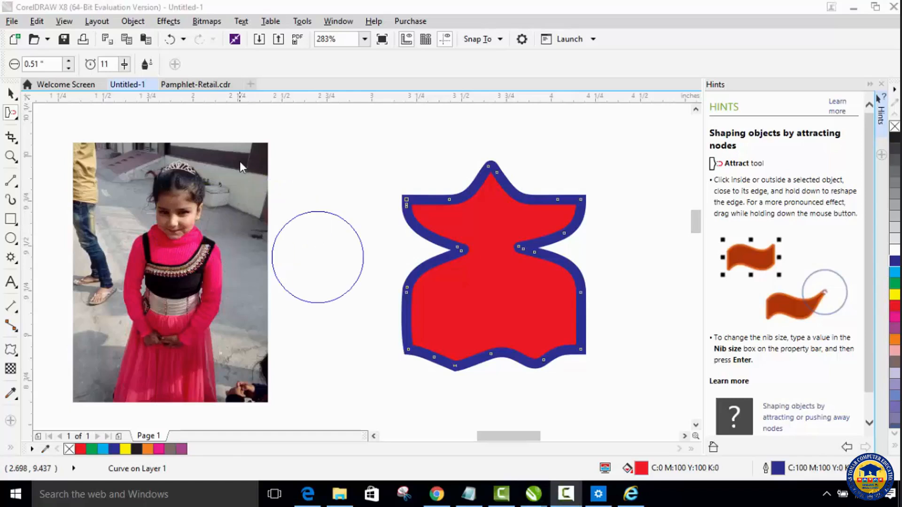
Select the photo of the girl and set the Attract tool's nib size to 0.25 inches
click(240, 162)
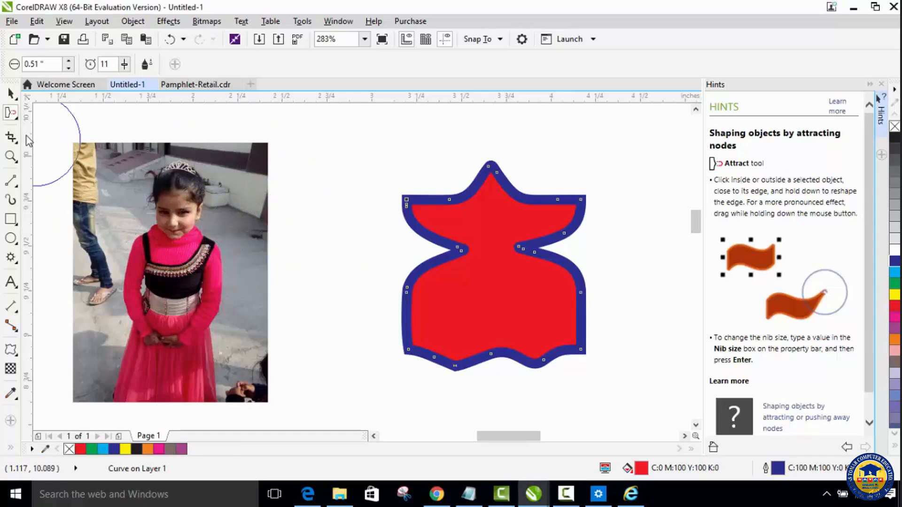
click(10, 93)
click(243, 228)
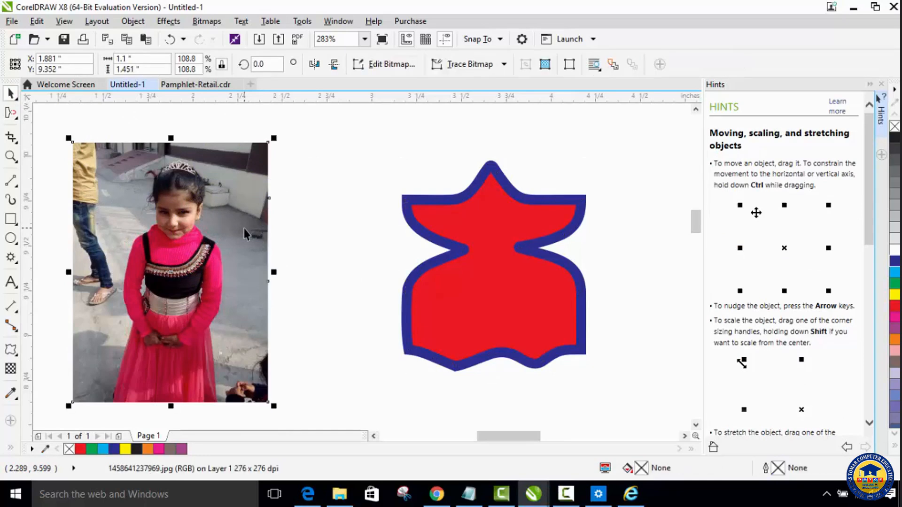
click(10, 114)
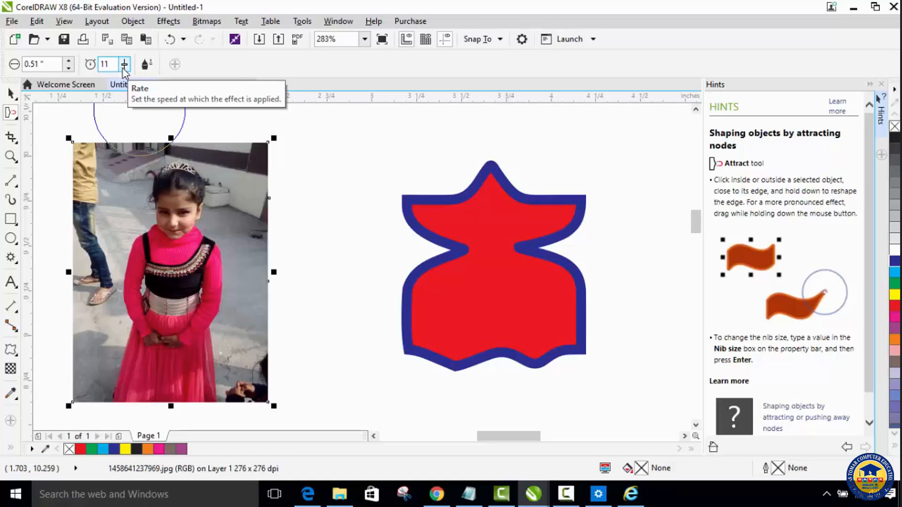
click(40, 64)
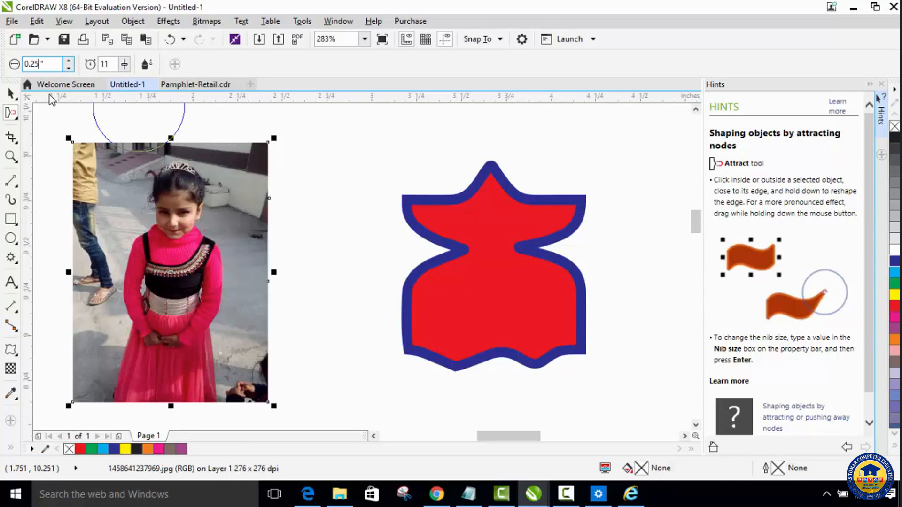
key(Return)
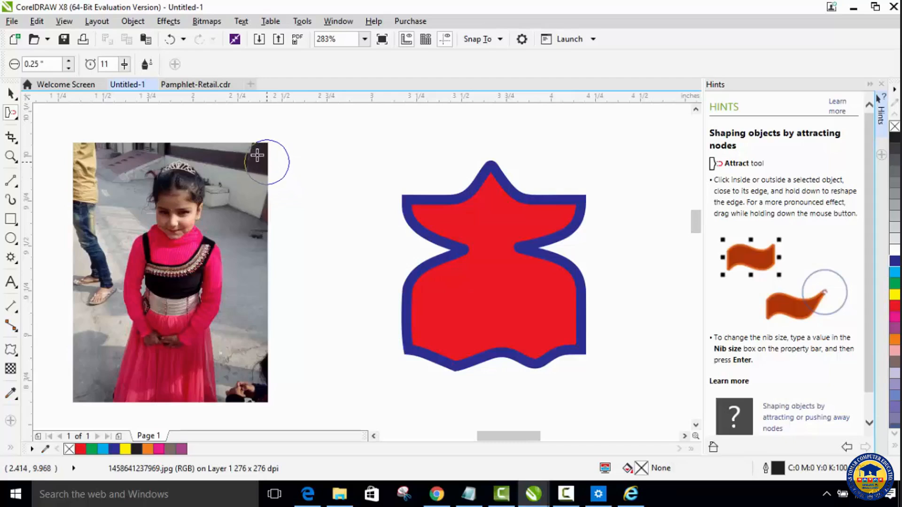
click(239, 200)
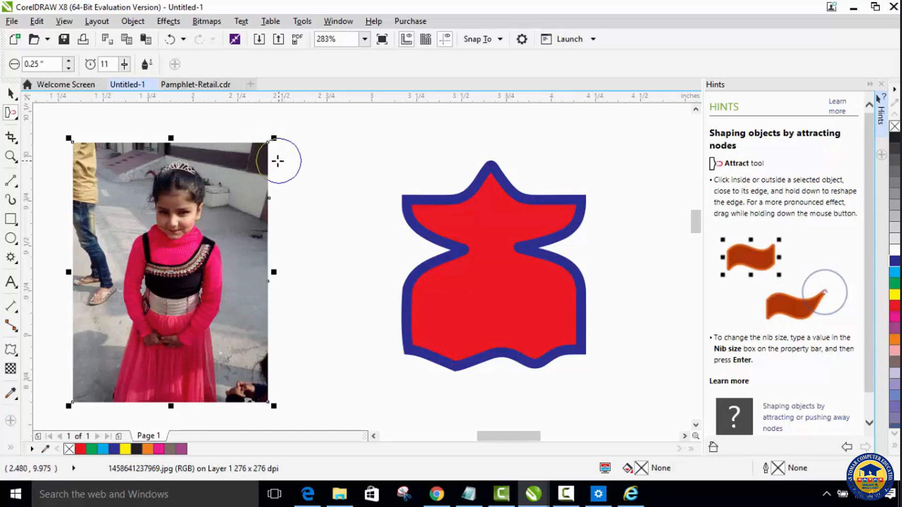
Make the photo's right edge wavy with a series of short inward Attract strokes from top to bottom
drag(278, 166, 270, 165)
drag(275, 207, 266, 202)
mouse_move(275, 245)
mouse_down()
mouse_move(257, 247)
mouse_move(272, 246)
mouse_up()
drag(275, 288, 250, 288)
drag(280, 324, 254, 327)
mouse_move(277, 360)
mouse_down()
mouse_move(252, 364)
mouse_move(276, 385)
mouse_move(257, 389)
mouse_up()
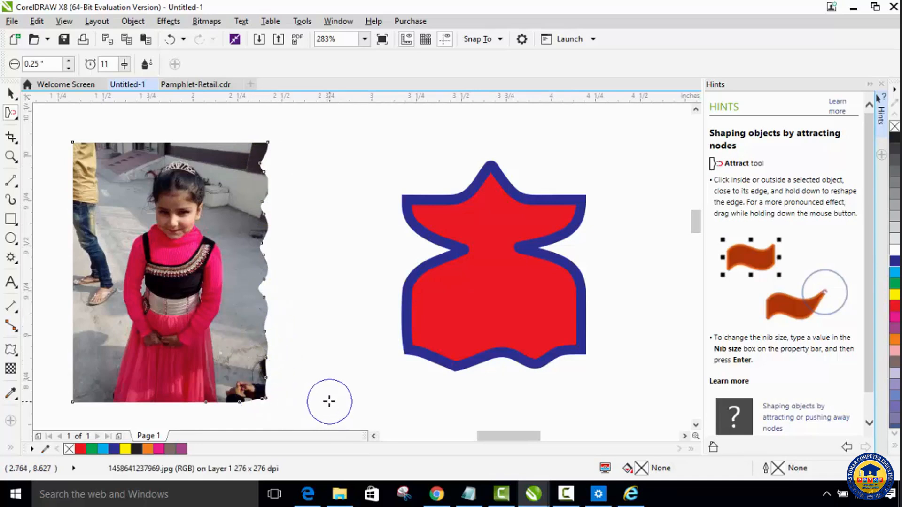
Make the photo's top and bottom edges wavy with Attract strokes and undo the last stroke
mouse_move(241, 138)
mouse_down()
mouse_move(211, 140)
mouse_move(214, 155)
mouse_move(178, 134)
mouse_move(177, 153)
mouse_move(132, 138)
mouse_move(132, 155)
mouse_move(107, 139)
mouse_move(106, 161)
mouse_move(91, 139)
mouse_move(89, 158)
mouse_up()
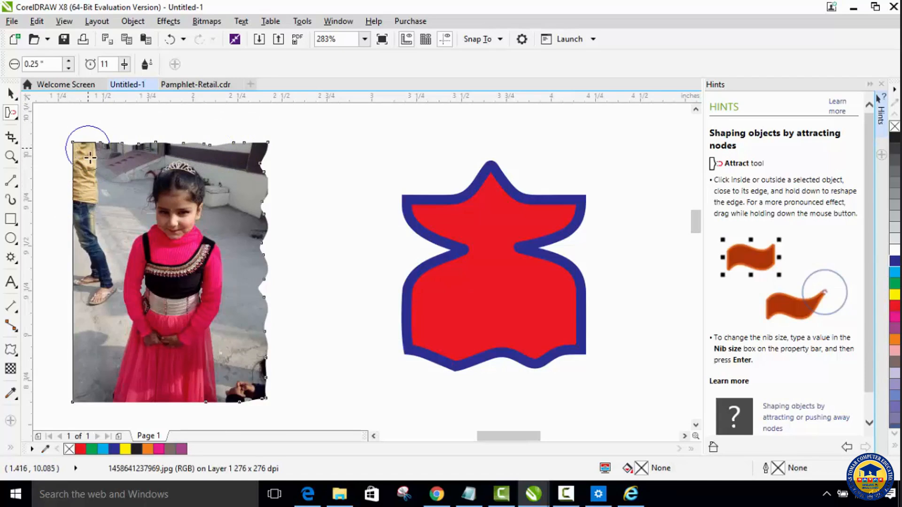
mouse_move(84, 401)
mouse_down()
mouse_move(129, 407)
mouse_move(130, 397)
mouse_move(161, 413)
mouse_move(166, 392)
mouse_move(194, 402)
mouse_up()
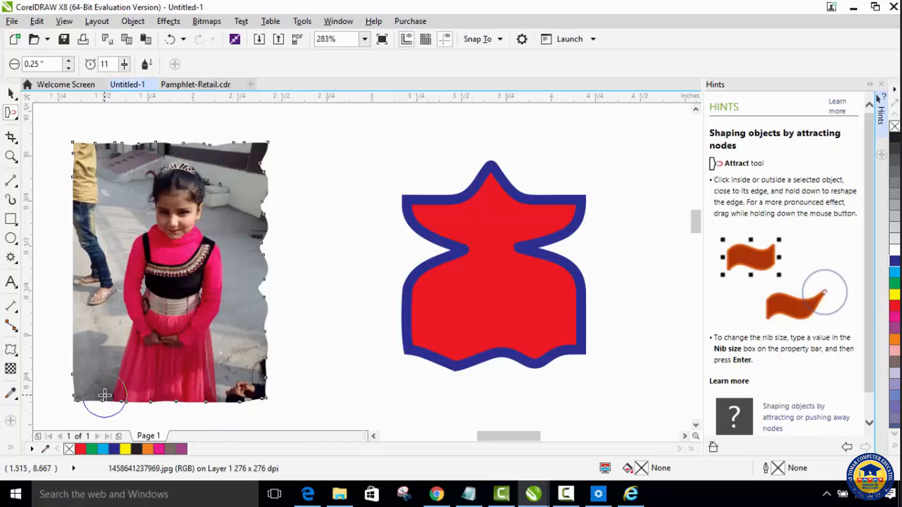
mouse_move(96, 405)
mouse_down()
mouse_move(119, 398)
mouse_move(124, 417)
mouse_move(149, 400)
mouse_move(155, 413)
mouse_move(175, 412)
mouse_up()
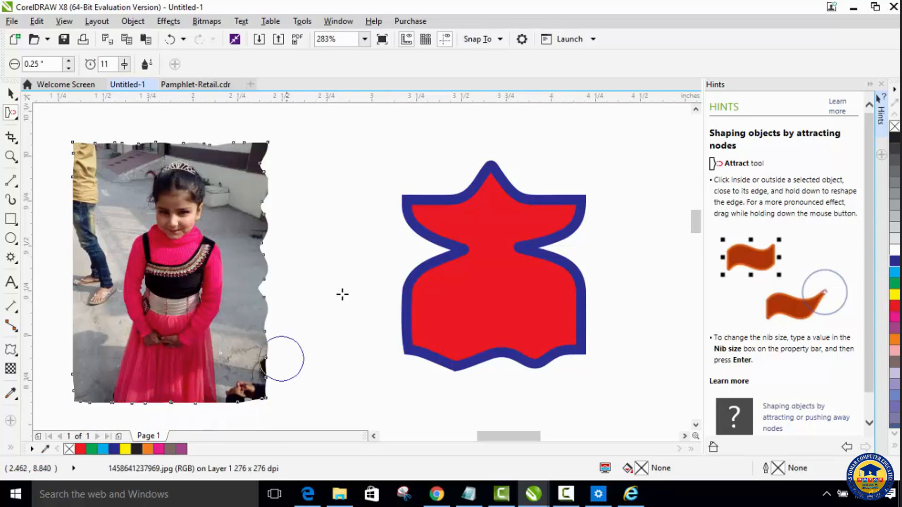
key(ctrl+z)
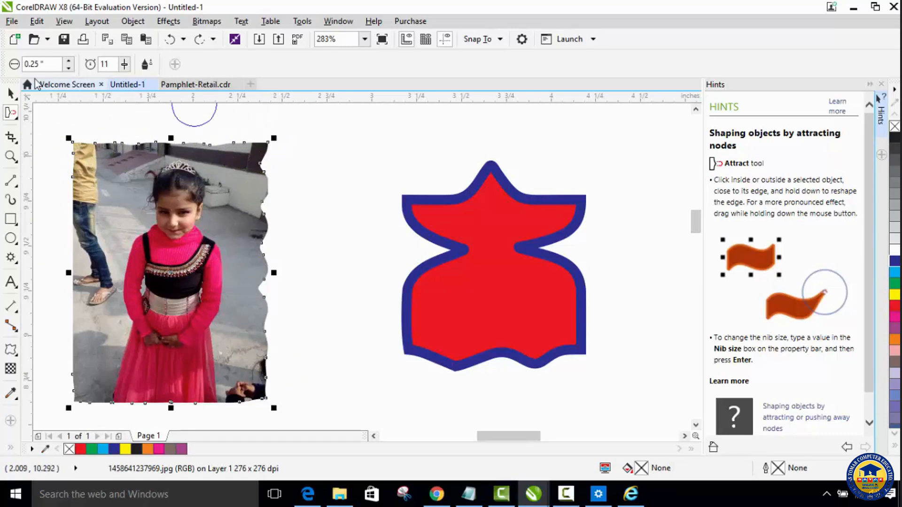
Show the photo's nodes with the Shape tool and examine its wavy top edge up close at 1131%
click(16, 115)
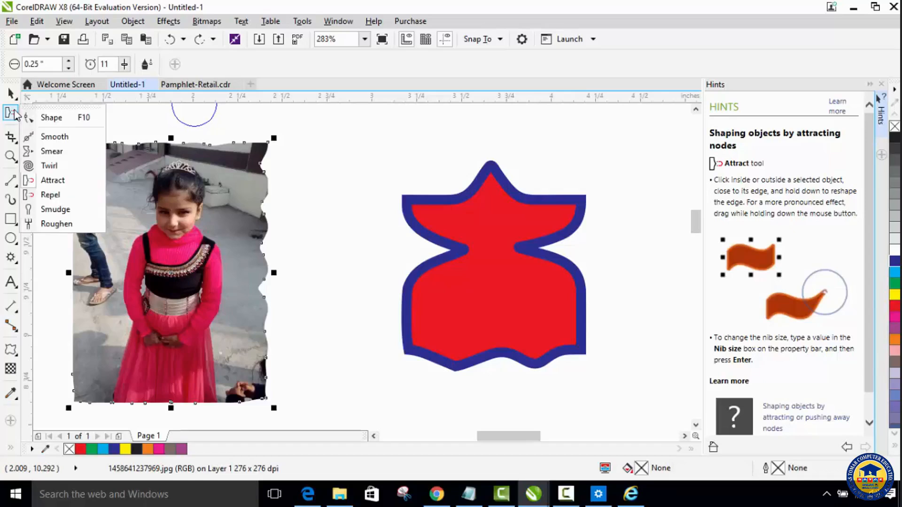
click(38, 119)
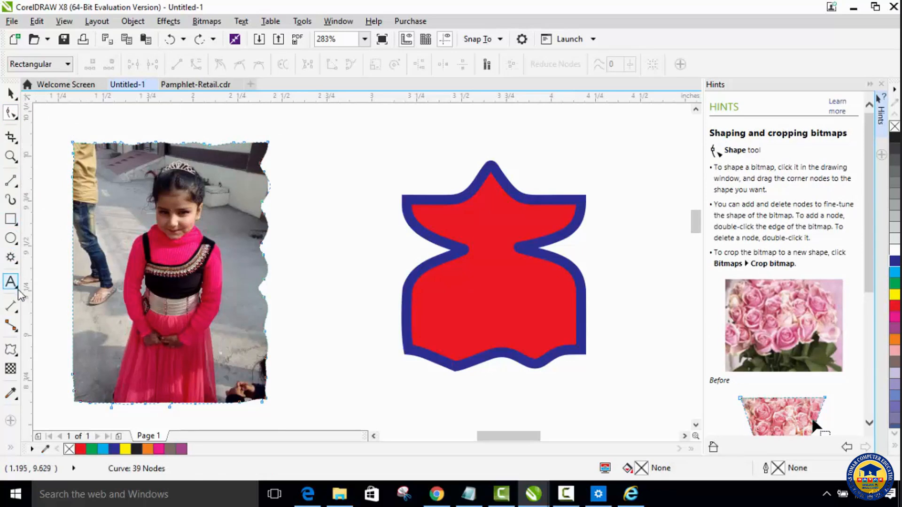
click(11, 156)
click(162, 151)
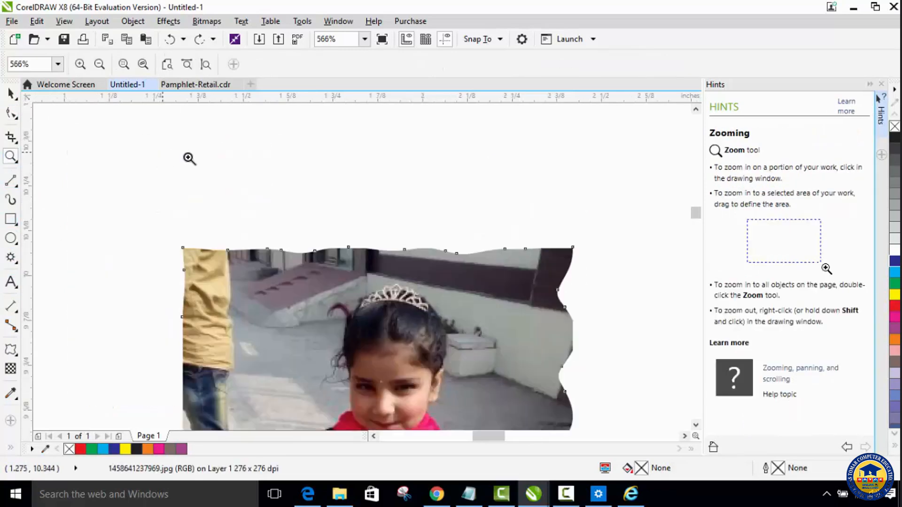
click(444, 257)
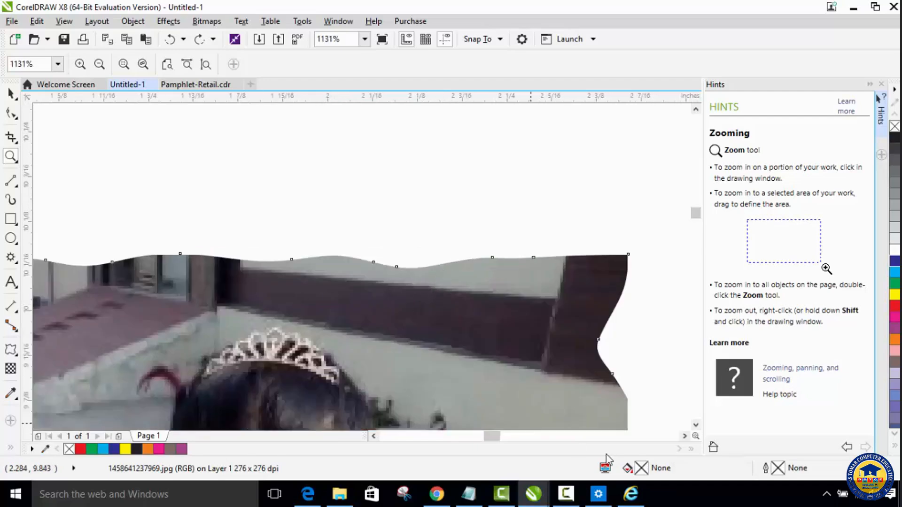
drag(495, 440, 493, 440)
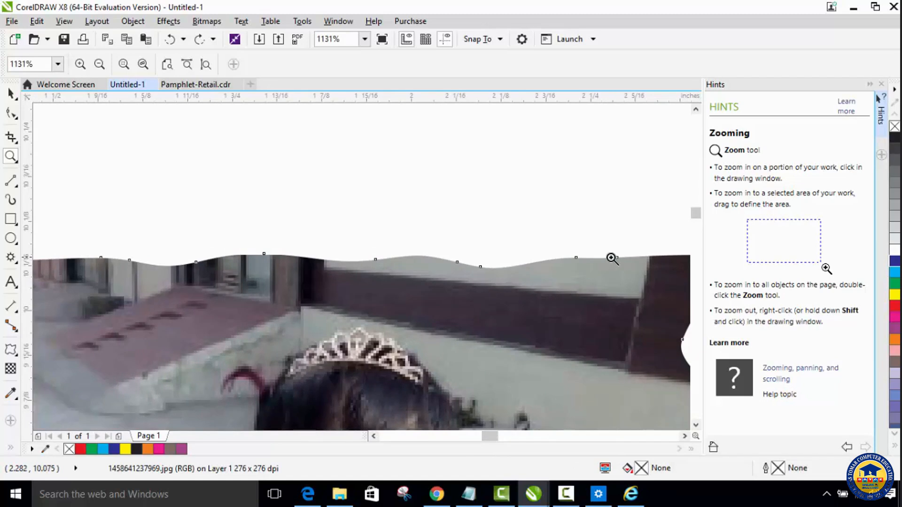
With the Shape tool, pull the nodes along the photo's top edge upward so its wavy outline rises above the image
click(14, 113)
drag(576, 257, 573, 243)
drag(482, 267, 474, 260)
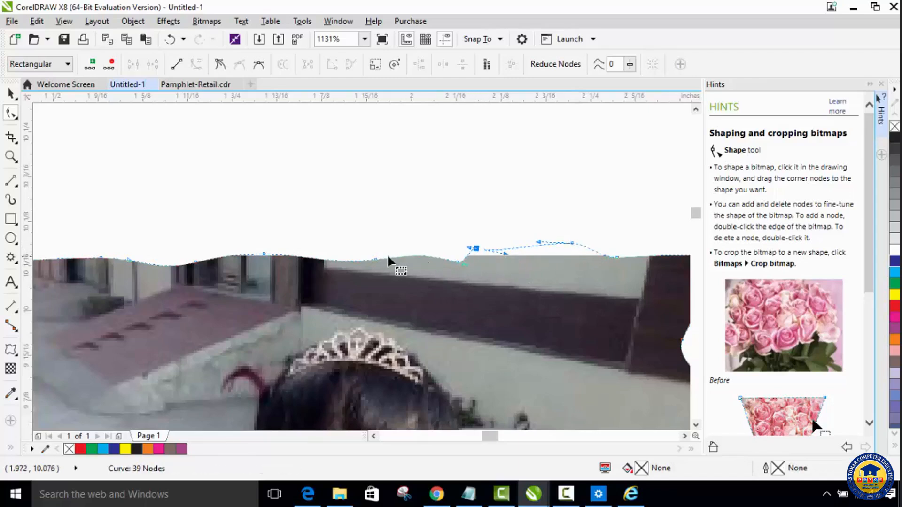
drag(377, 258, 371, 239)
drag(456, 263, 453, 234)
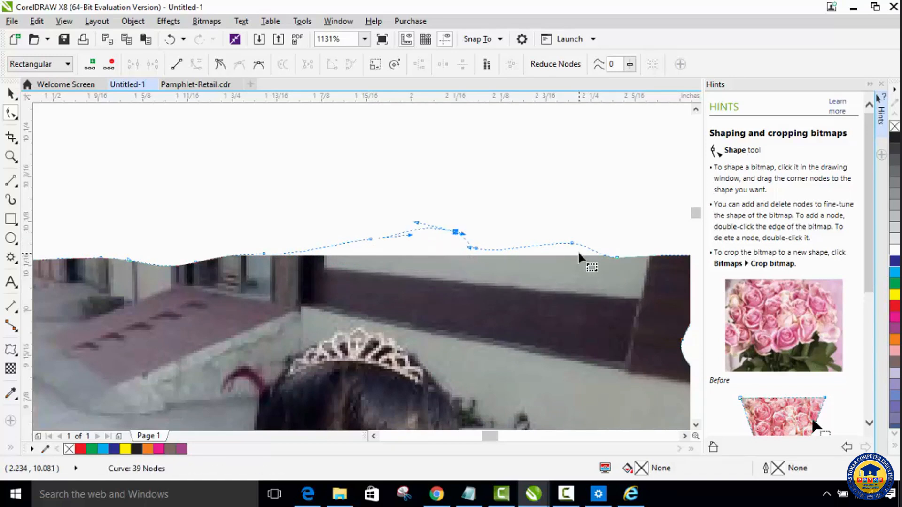
drag(618, 257, 618, 240)
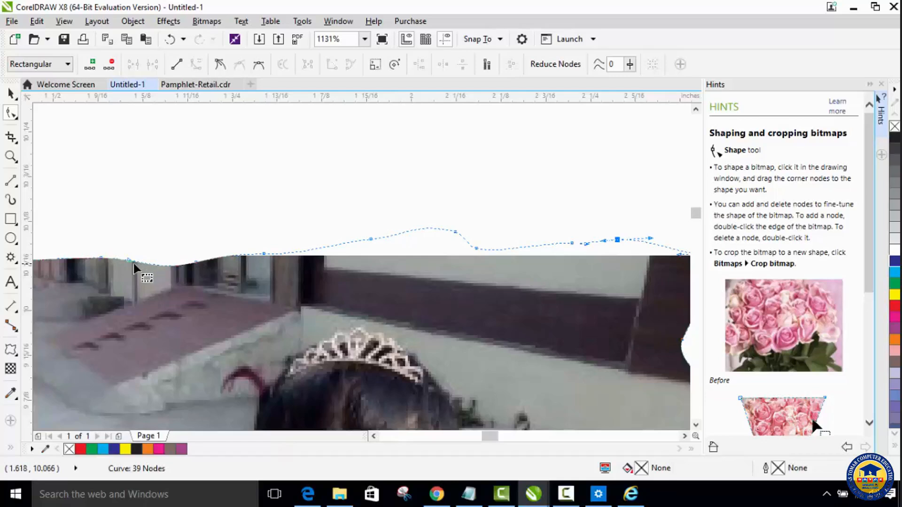
drag(131, 262, 116, 224)
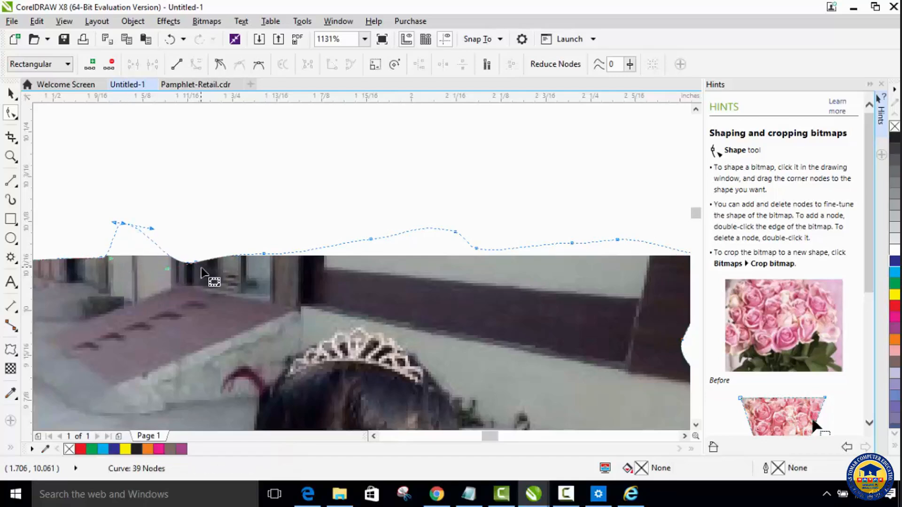
drag(196, 262, 198, 231)
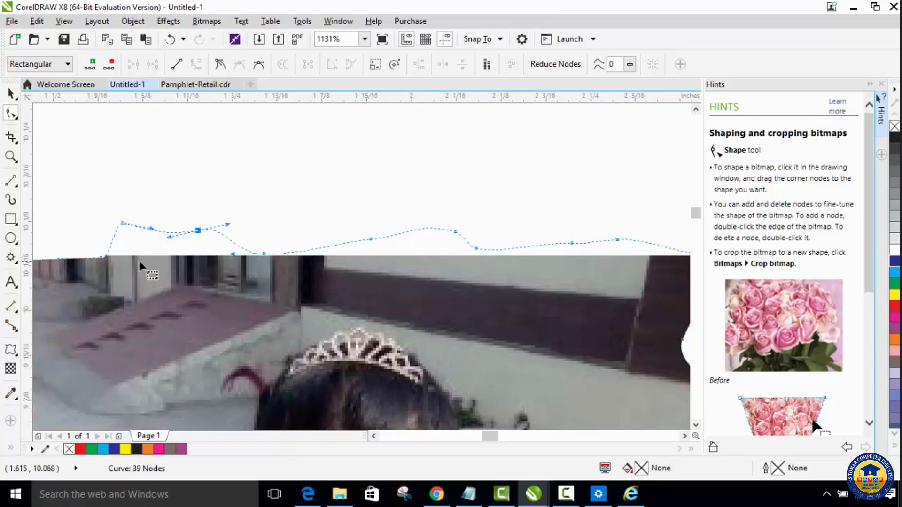
drag(66, 258, 113, 242)
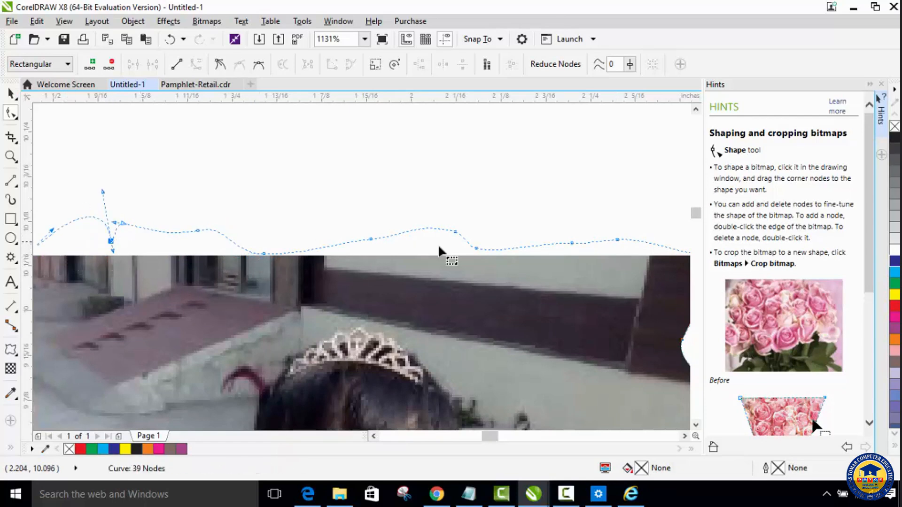
Pull the nodes along the upper half of the photo's right edge outward beyond the image, and clear the node selection
mouse_move(683, 345)
mouse_down()
mouse_move(699, 346)
mouse_move(675, 349)
mouse_up()
drag(605, 375, 643, 379)
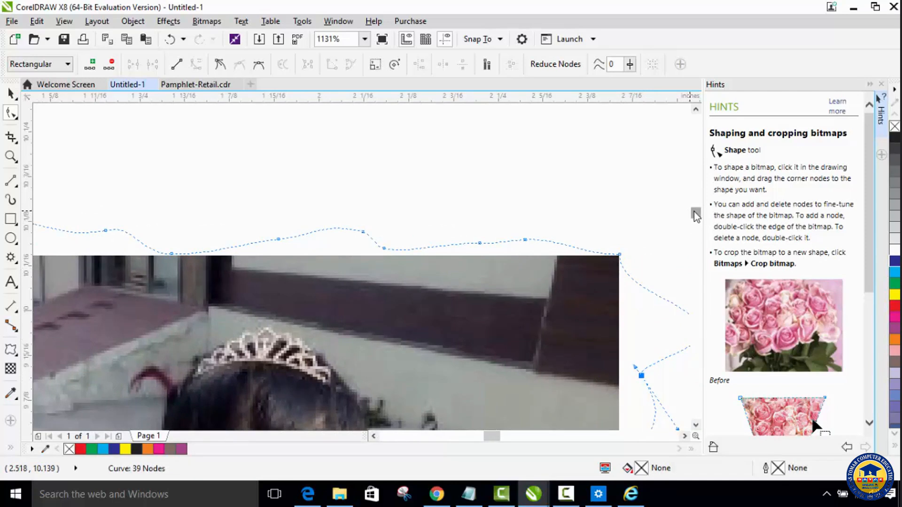
scroll(695, 216, down, 5)
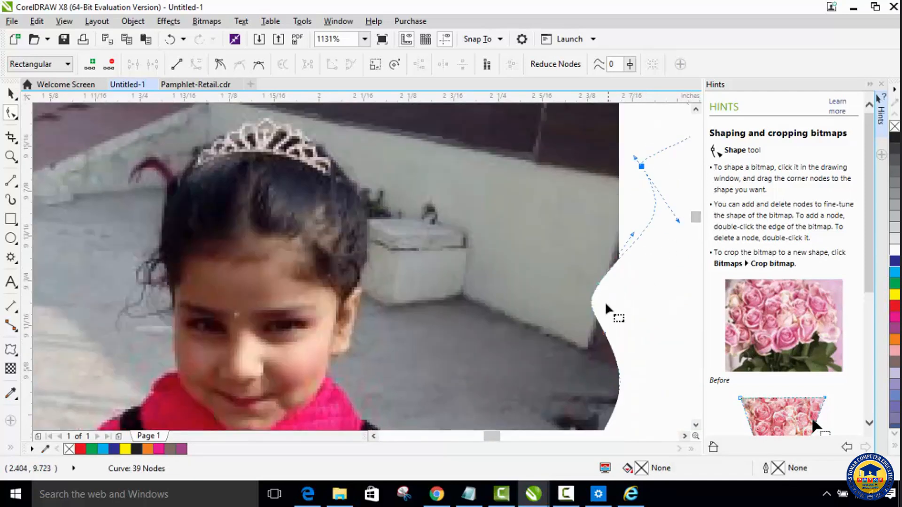
drag(590, 310, 638, 289)
drag(605, 334, 630, 335)
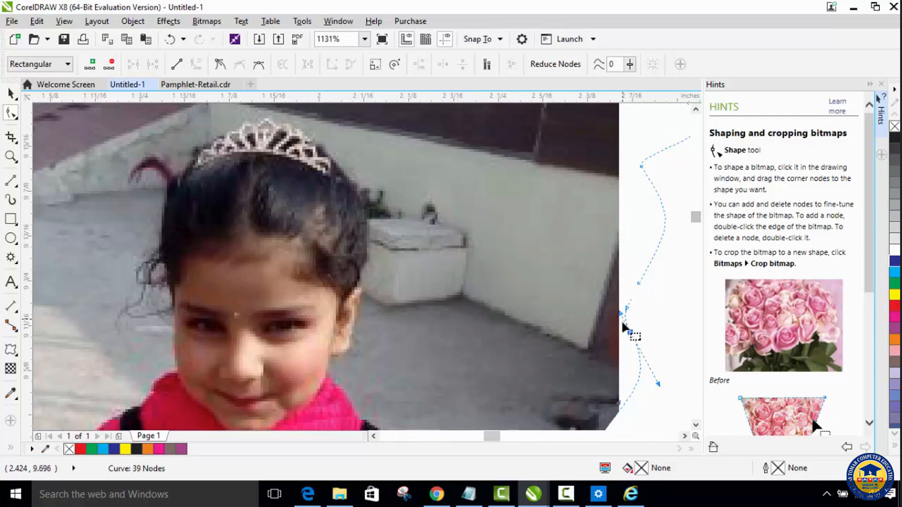
scroll(696, 219, down, 3)
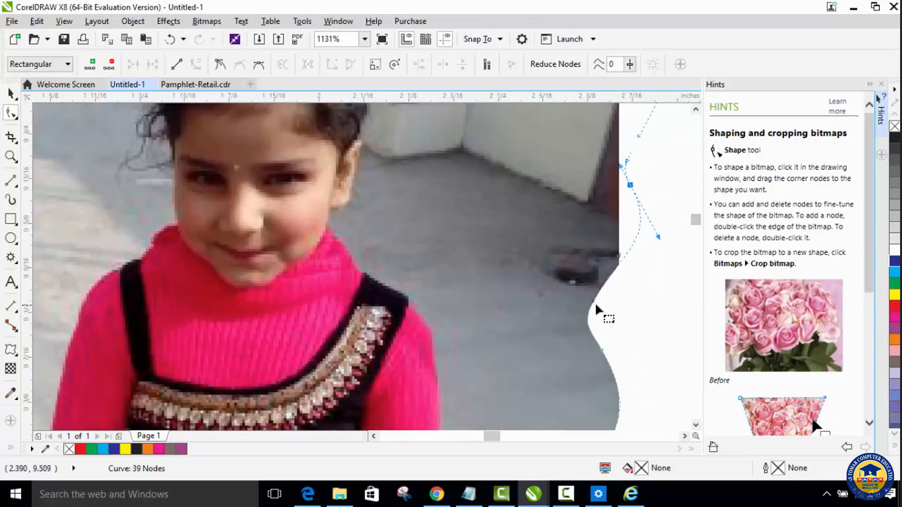
drag(600, 308, 629, 297)
drag(602, 352, 633, 344)
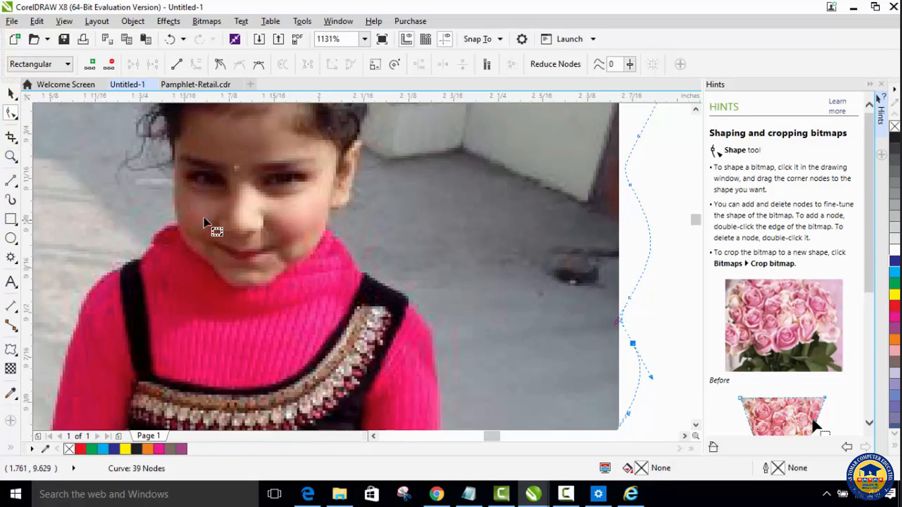
key(shift+F4)
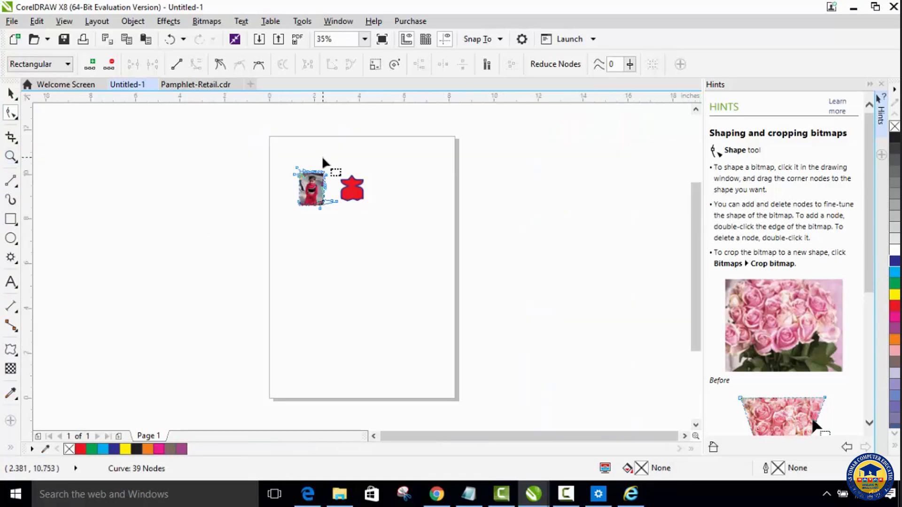
key(F4)
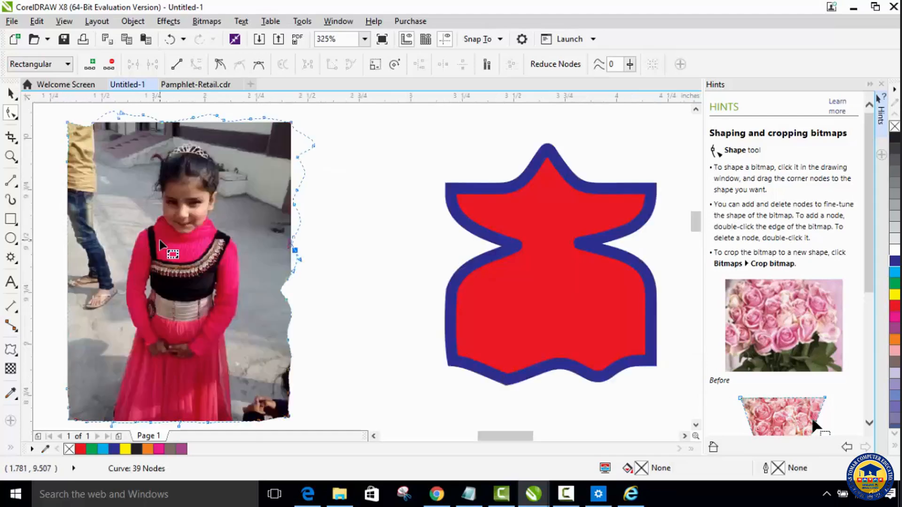
click(346, 202)
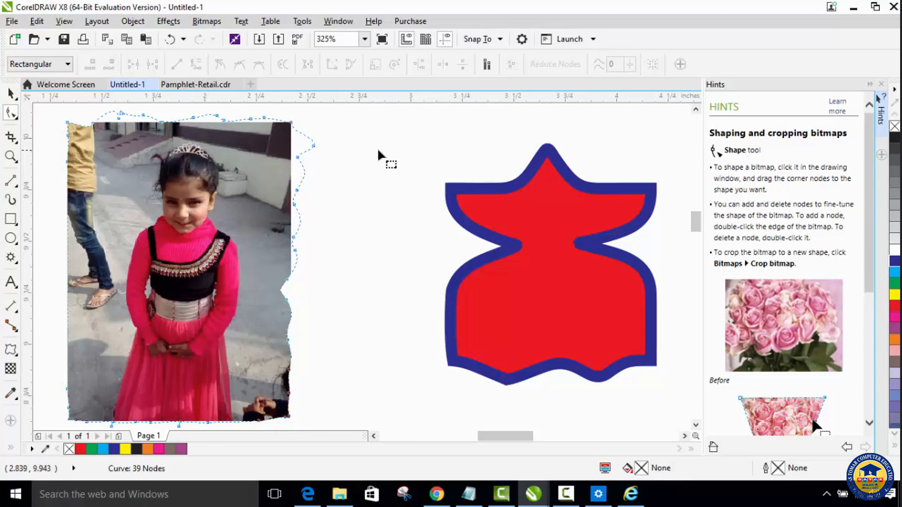
Bring up the set of shape-editing tools that includes Attract and Repel
click(11, 115)
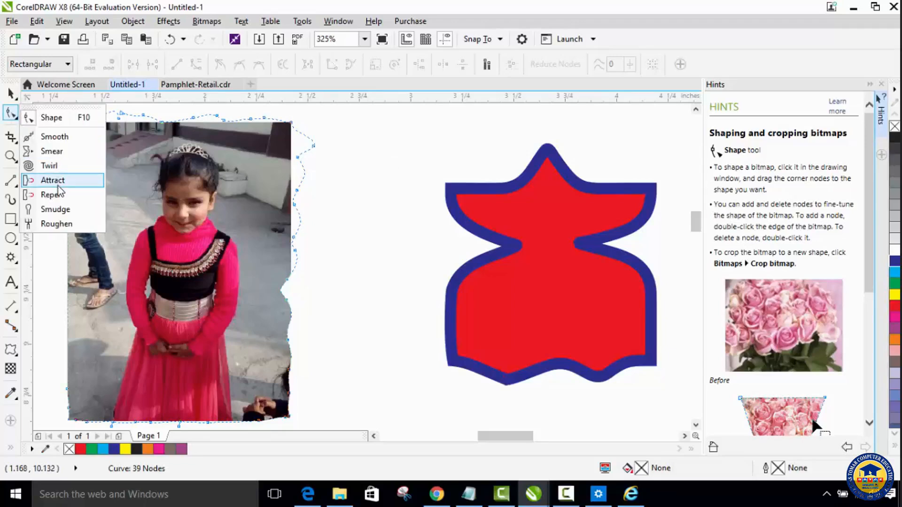